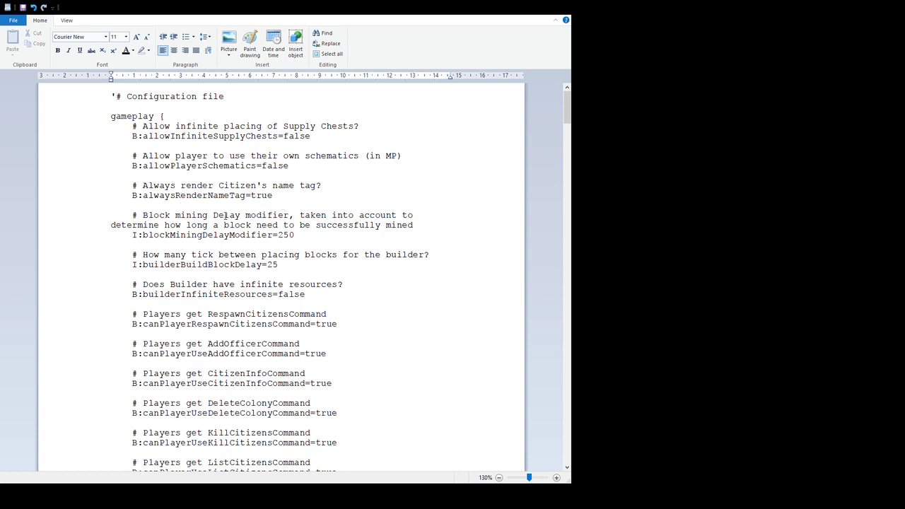
Step: Examine the block mining delay modifier setting in the gameplay section of the configuration file
scroll(225, 216, down, 1)
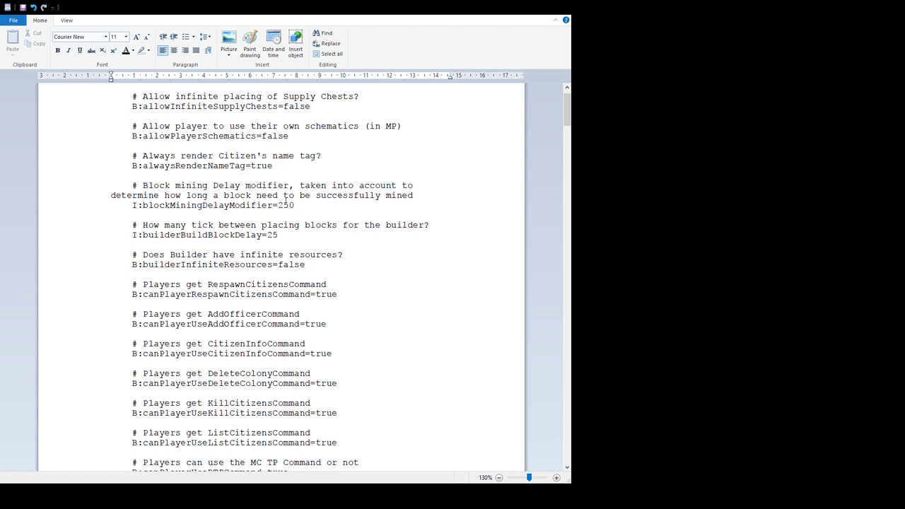
double_click(285, 205)
click(293, 205)
double_click(290, 205)
click(285, 216)
double_click(290, 205)
click(281, 215)
double_click(290, 205)
click(295, 205)
double_click(295, 205)
Step: Examine the builder's block placement delay and the builder infinite resources setting
click(281, 238)
double_click(275, 235)
click(290, 235)
click(282, 238)
scroll(297, 238, down, 2)
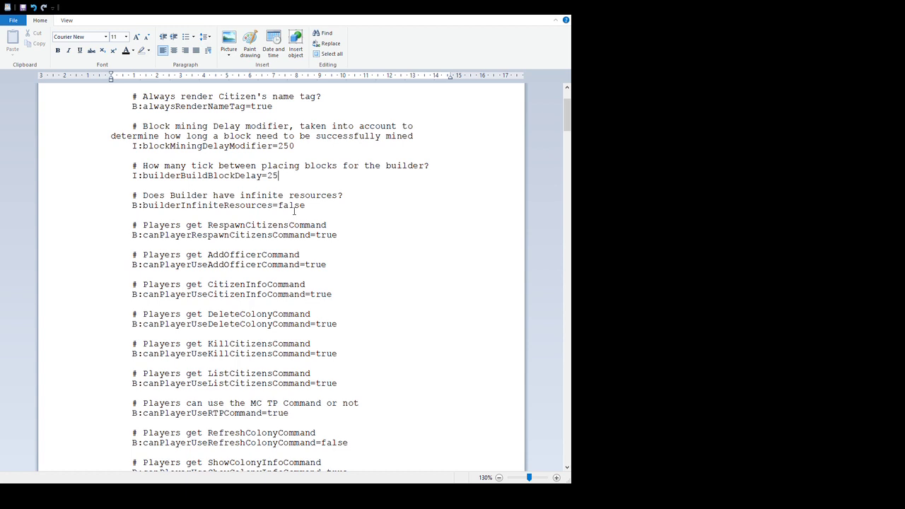
Step: Examine whether players are allowed to use the RespawnCitizens command
scroll(290, 250, down, 1)
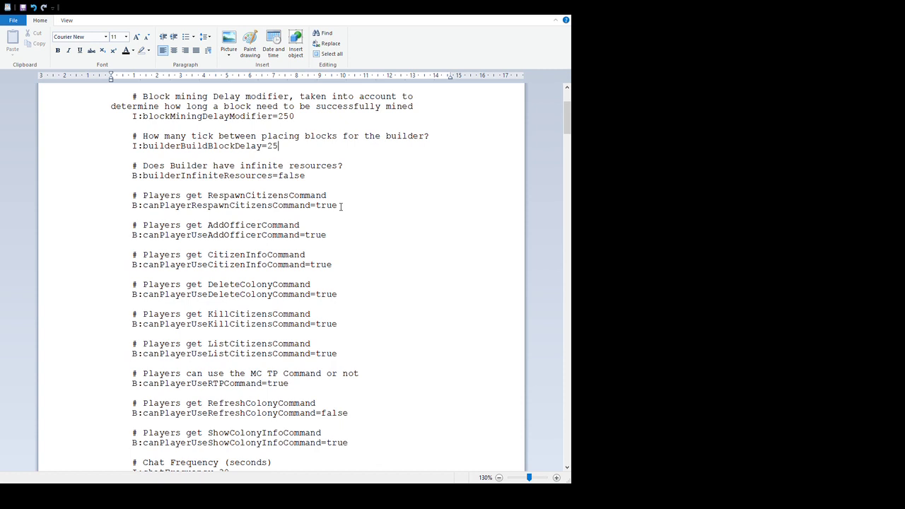
double_click(325, 206)
click(323, 224)
click(336, 206)
Step: Examine the block of player command permissions from AddOfficerCommand through ListCitizensCommand
scroll(325, 279, down, 1)
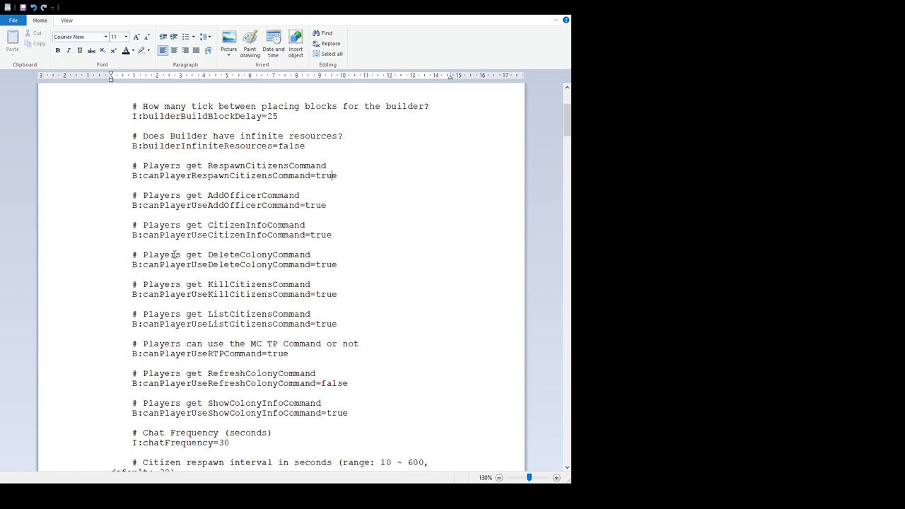
scroll(215, 252, down, 1)
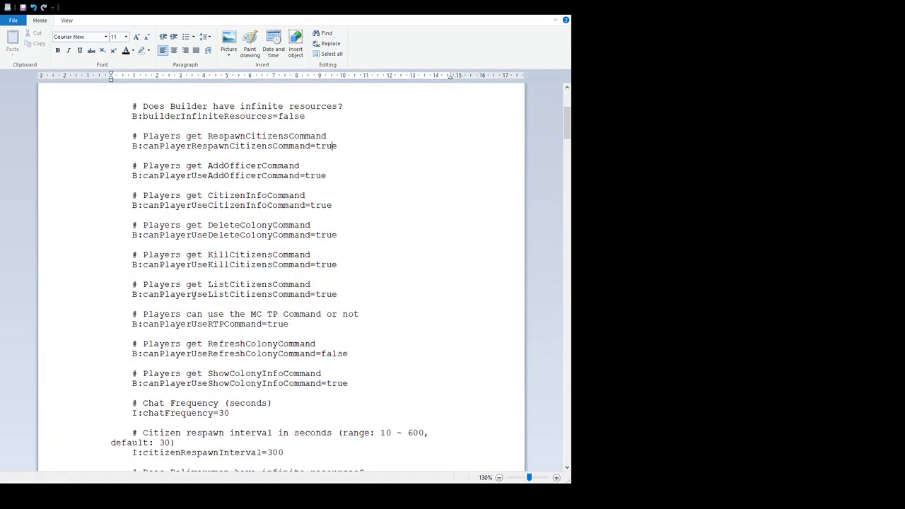
scroll(158, 276, down, 1)
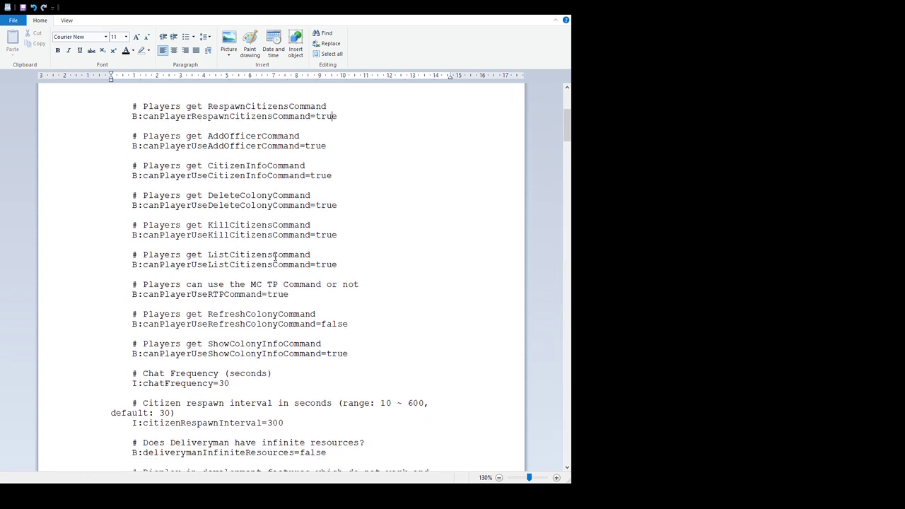
drag(337, 266, 89, 137)
click(119, 141)
click(95, 147)
click(346, 266)
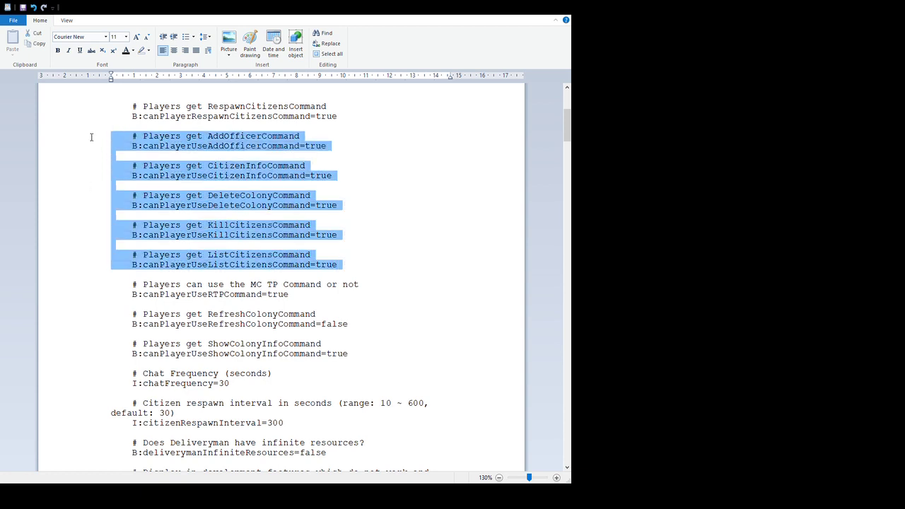
click(336, 268)
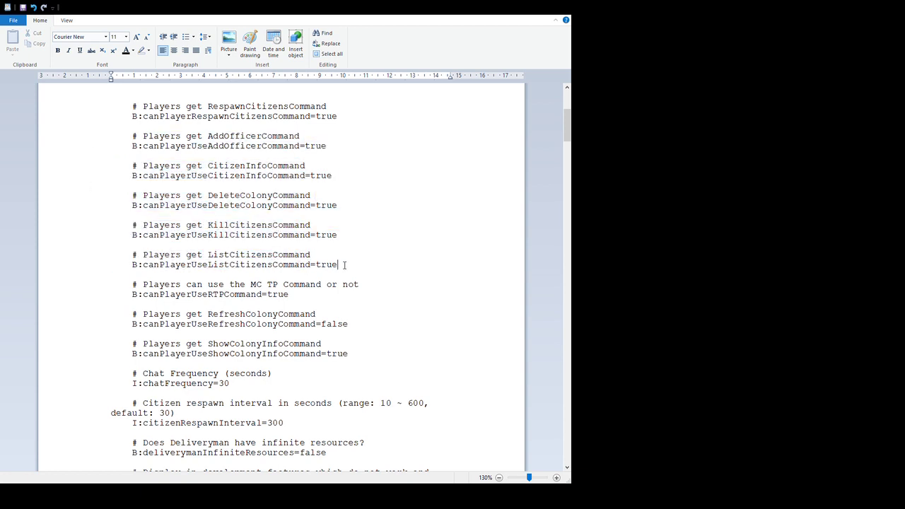
drag(342, 265, 111, 139)
click(104, 147)
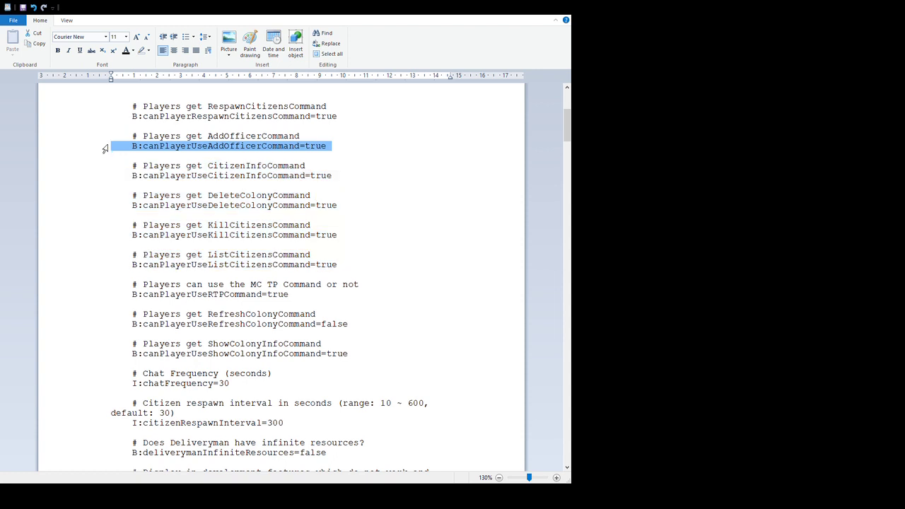
click(336, 157)
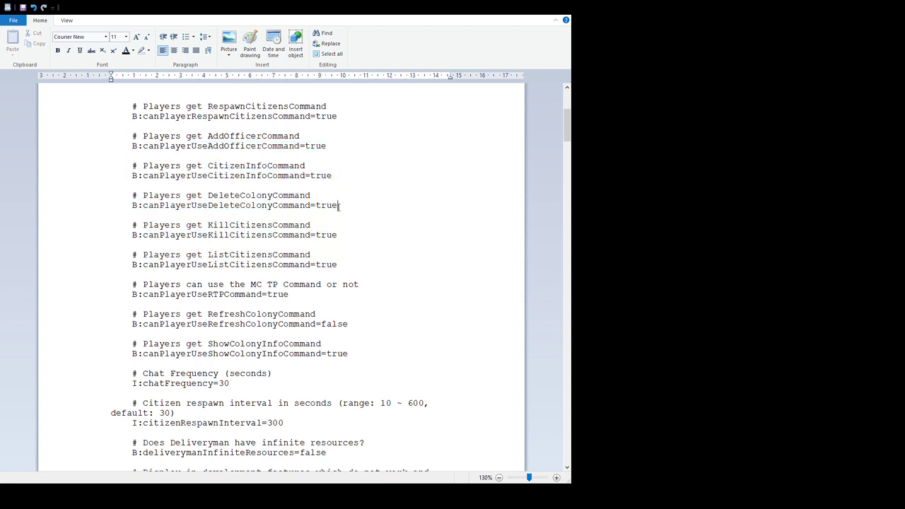
Step: Examine the canPlayerUseRTPCommand setting that controls the players' teleport command
scroll(346, 256, down, 3)
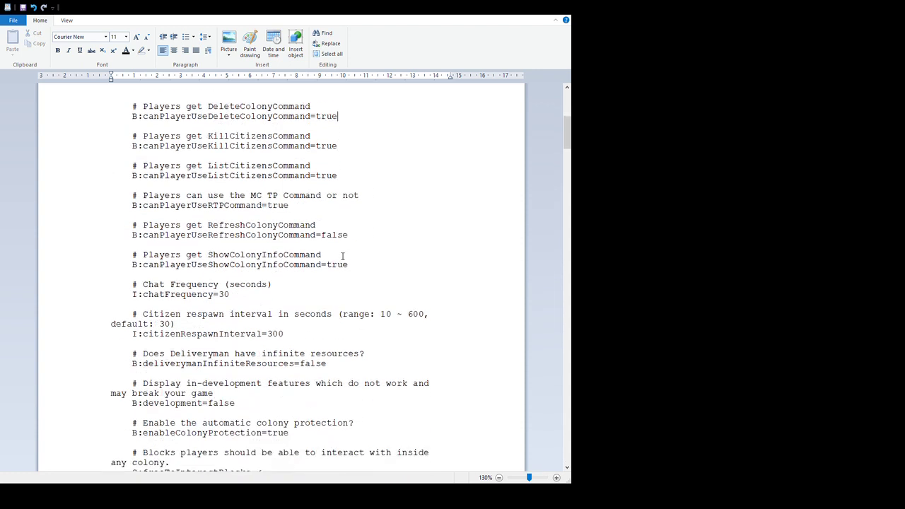
double_click(276, 205)
click(290, 206)
double_click(279, 206)
click(279, 207)
Step: Examine the player permissions for RefreshColonyCommand and ShowColonyInfoCommand
scroll(304, 242, down, 1)
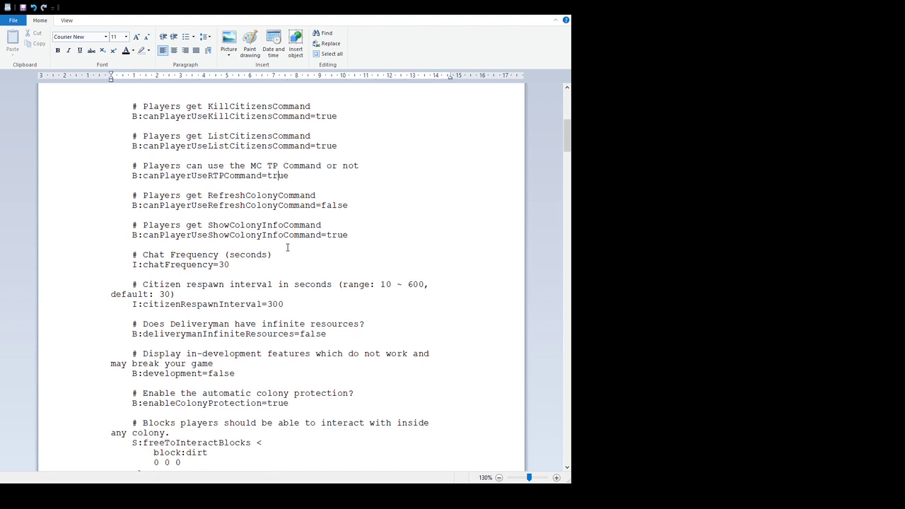
drag(185, 186, 353, 205)
click(352, 206)
drag(353, 205, 121, 199)
click(110, 201)
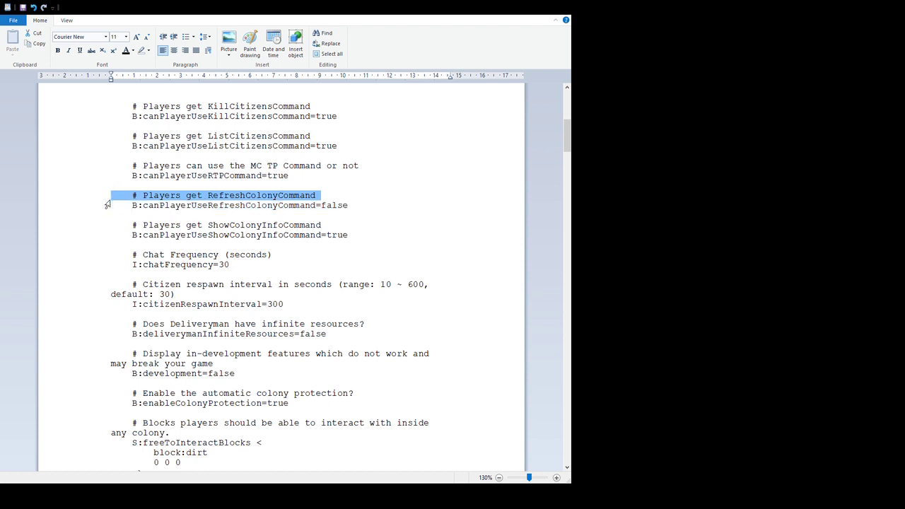
click(116, 206)
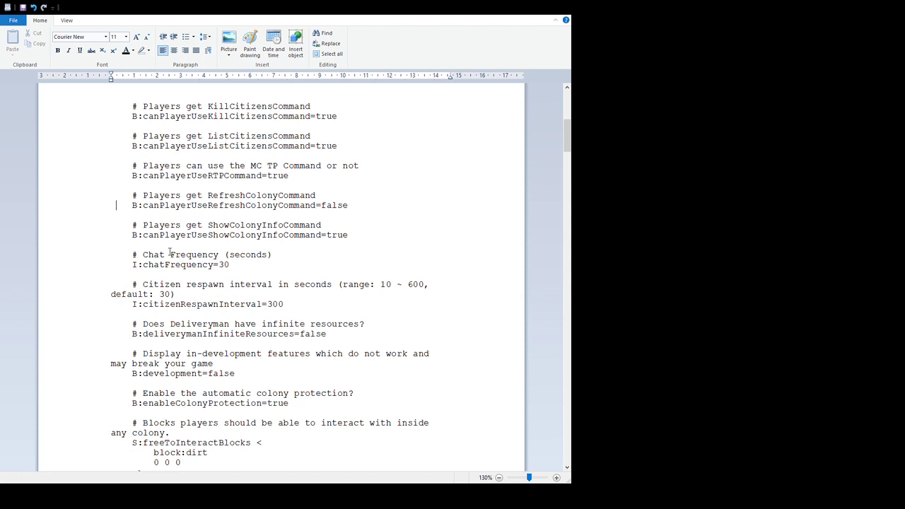
scroll(170, 248, down, 1)
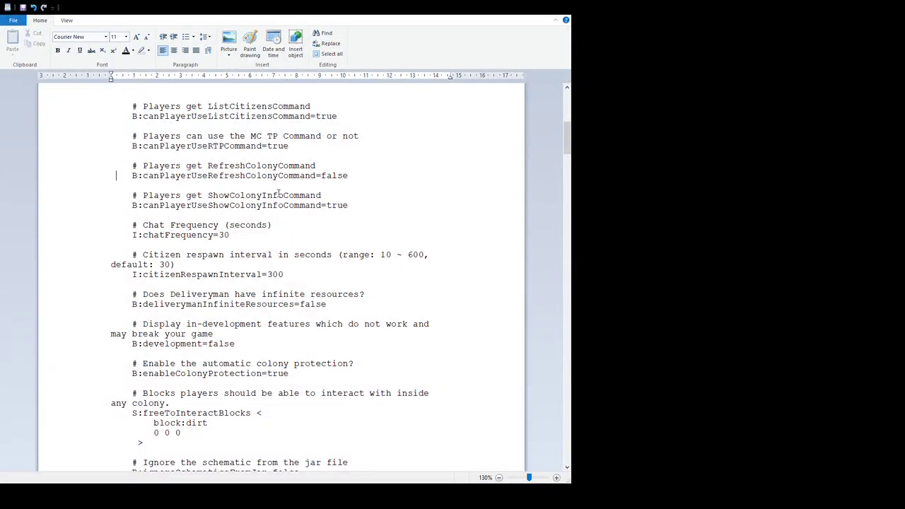
drag(351, 206, 140, 198)
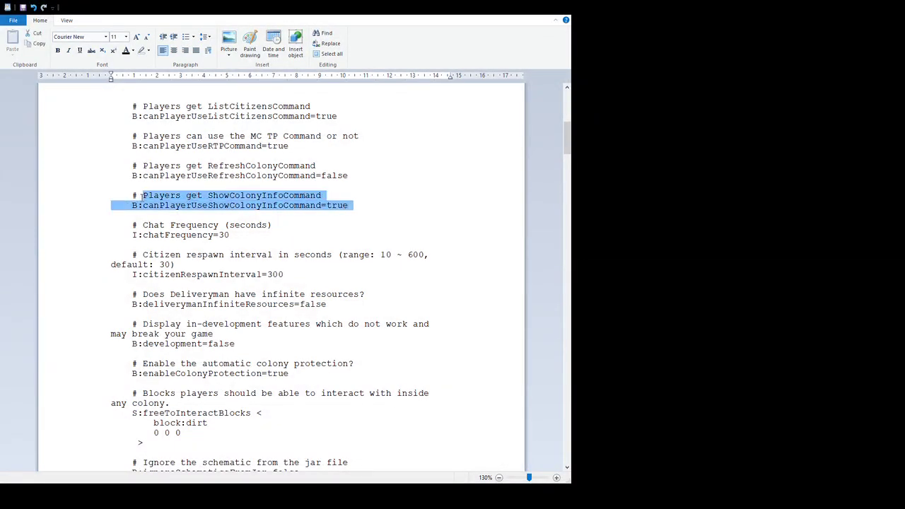
click(142, 197)
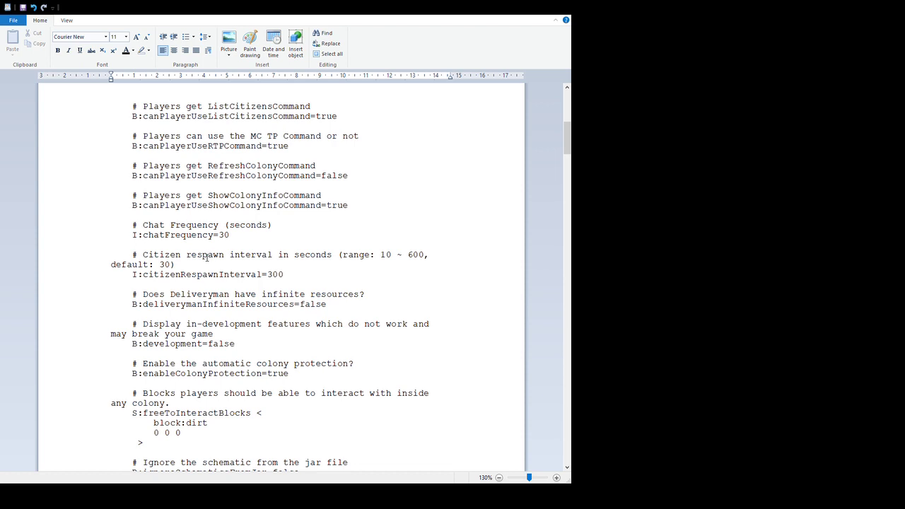
Step: Examine the chat frequency setting, given in seconds
scroll(212, 260, down, 2)
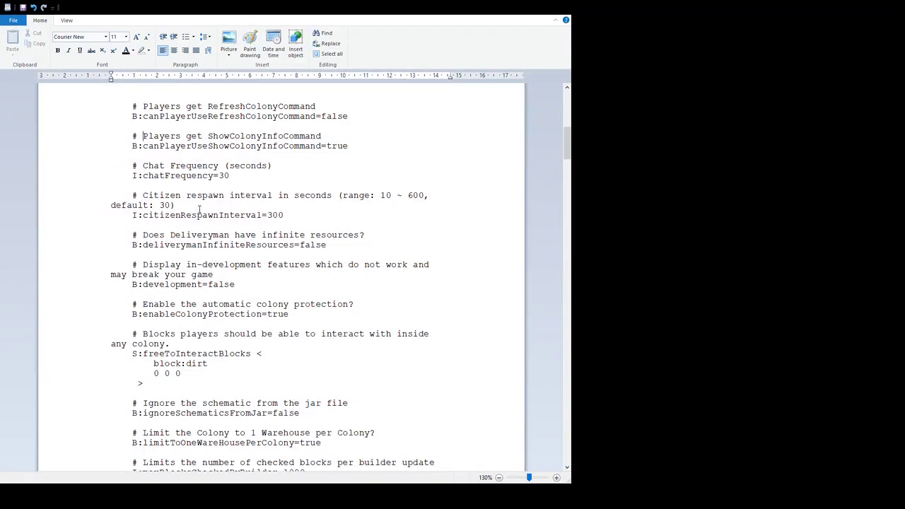
double_click(222, 176)
click(225, 179)
double_click(225, 181)
click(225, 186)
drag(219, 176, 230, 177)
click(231, 176)
Step: Examine the citizen respawn interval setting and its allowed range
drag(283, 215, 271, 215)
click(269, 215)
key(Up)
click(292, 215)
double_click(280, 216)
click(274, 224)
double_click(283, 215)
click(270, 218)
Step: Examine the setting that gives the deliveryman infinite resources
scroll(329, 230, down, 1)
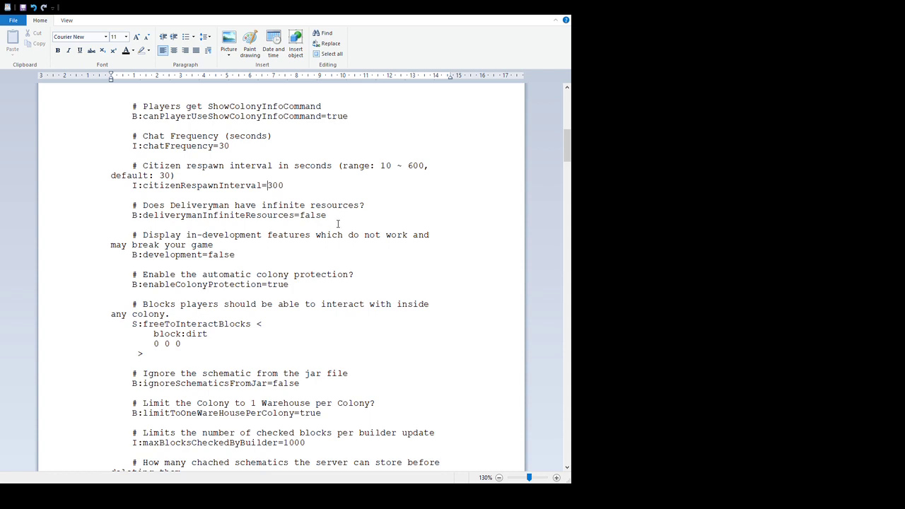
double_click(306, 218)
click(328, 216)
double_click(303, 216)
click(301, 217)
double_click(303, 216)
click(329, 216)
Step: Examine the development setting that displays in-development features
scroll(248, 269, down, 2)
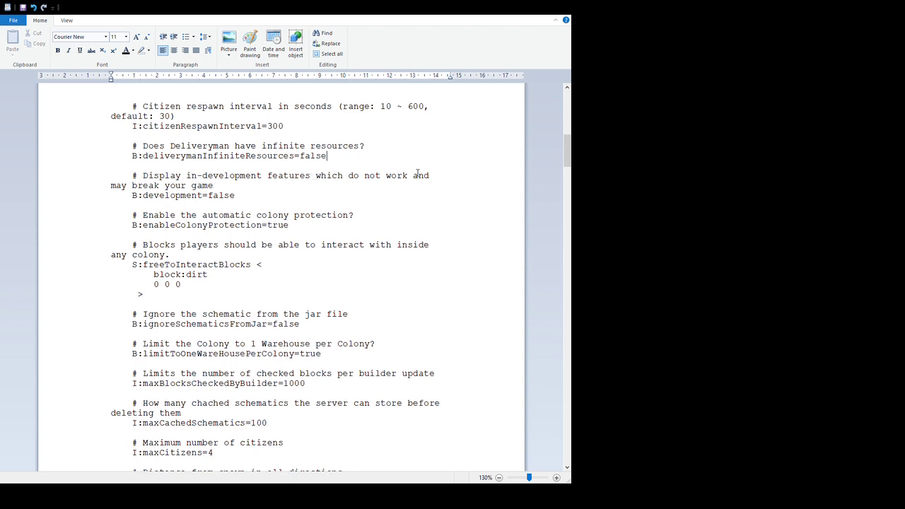
drag(244, 206, 219, 202)
double_click(217, 196)
click(216, 198)
Step: Examine the enableColonyProtection setting for automatic colony protection
scroll(276, 232, down, 2)
scroll(276, 232, down, 2)
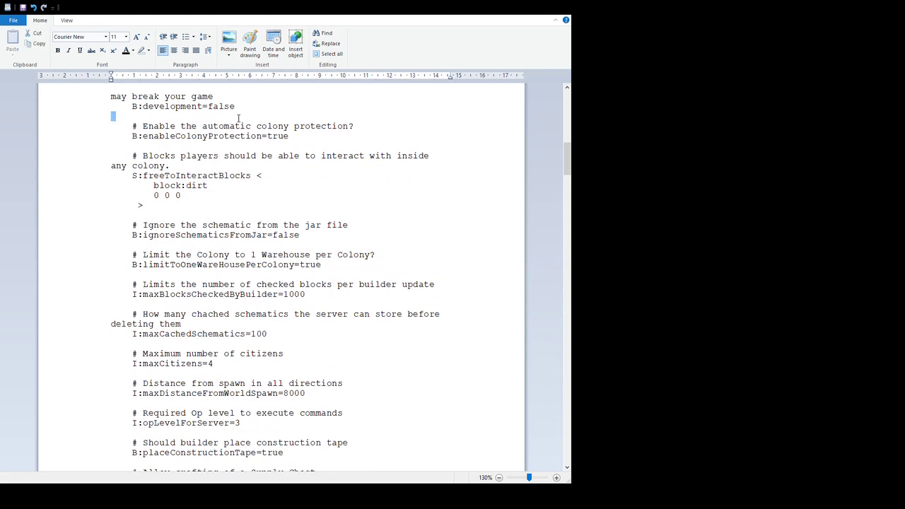
drag(111, 116, 293, 135)
click(295, 135)
key(ctrl+shift+Left)
click(271, 138)
double_click(289, 137)
click(270, 137)
drag(285, 136, 272, 136)
click(273, 156)
Step: Examine the freeToInteractBlocks list of blocks and positions players can interact with inside any colony
drag(133, 155, 182, 189)
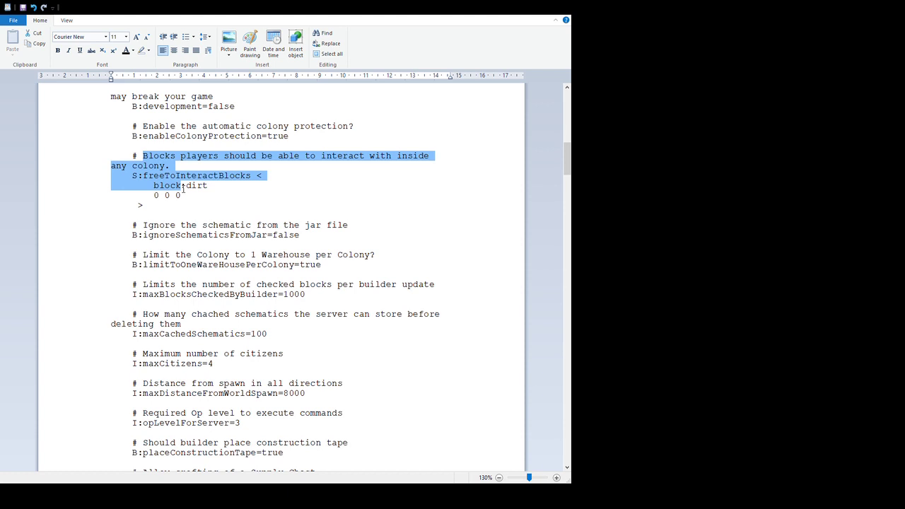
click(182, 195)
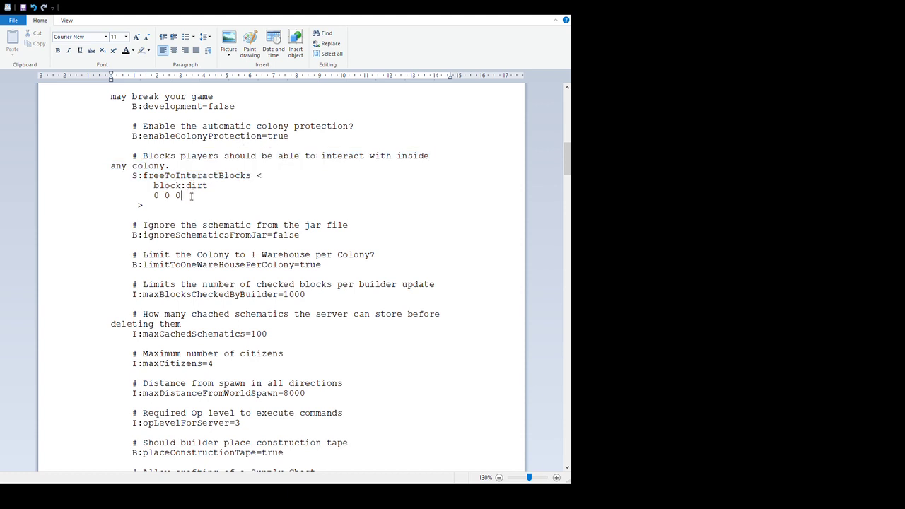
drag(180, 195, 153, 186)
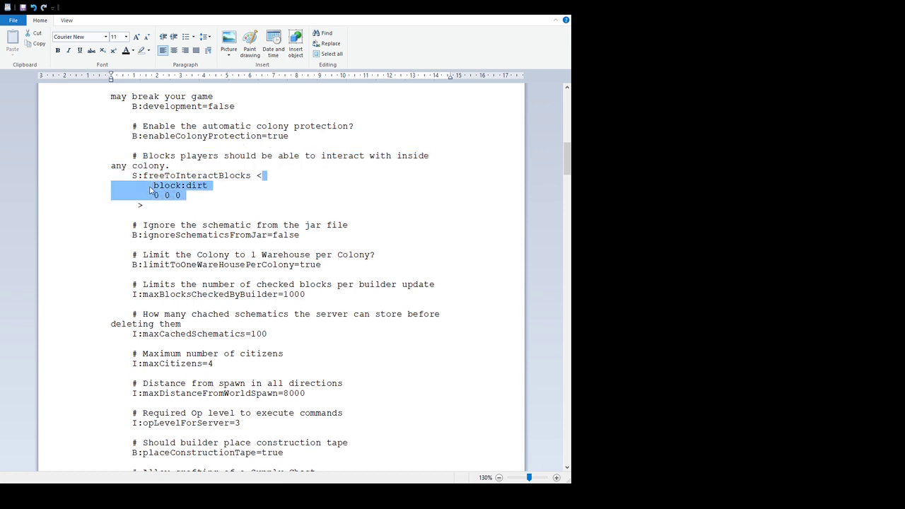
click(186, 195)
Step: Examine the ignoreSchematicsFromJar setting for the schematics in the jar file
scroll(184, 216, down, 1)
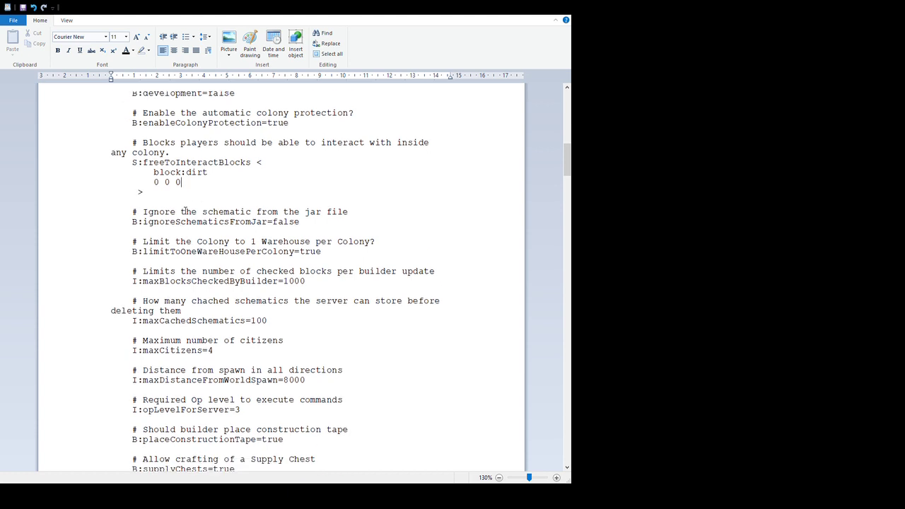
scroll(184, 217, down, 1)
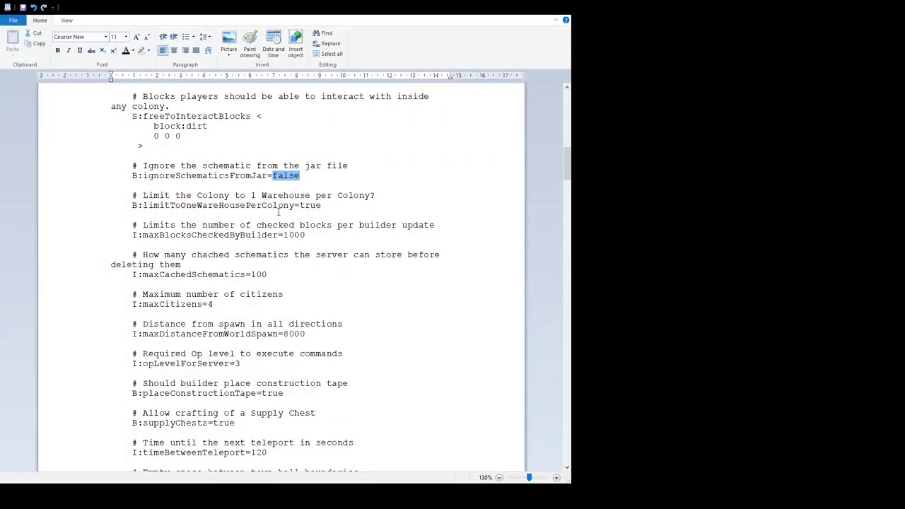
click(300, 175)
double_click(285, 176)
click(276, 176)
drag(300, 176, 270, 178)
click(270, 178)
double_click(299, 177)
click(283, 176)
Step: Examine the setting that limits each colony to one warehouse
double_click(318, 205)
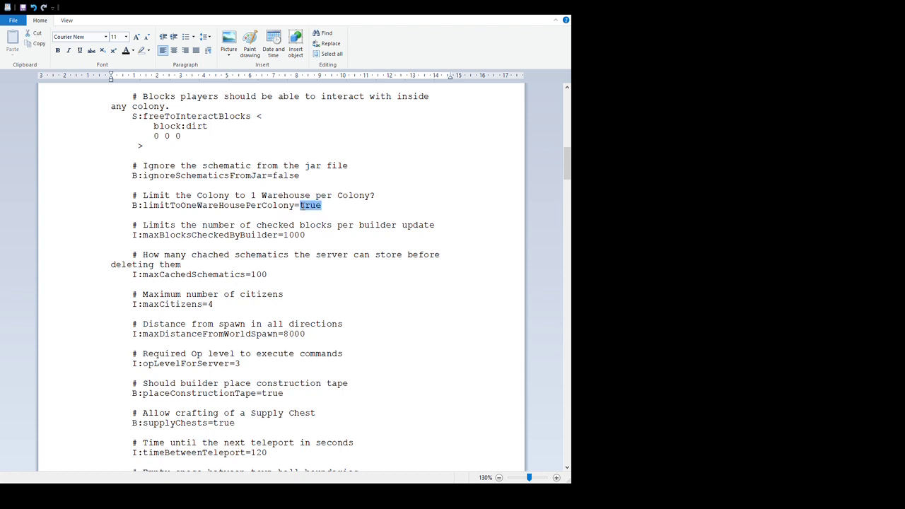
click(302, 212)
double_click(299, 206)
click(332, 216)
double_click(311, 206)
click(305, 209)
drag(299, 206, 323, 204)
click(321, 205)
Step: Examine the limit on blocks checked by the builder and the maximum number of cached schematics
scroll(315, 208, down, 2)
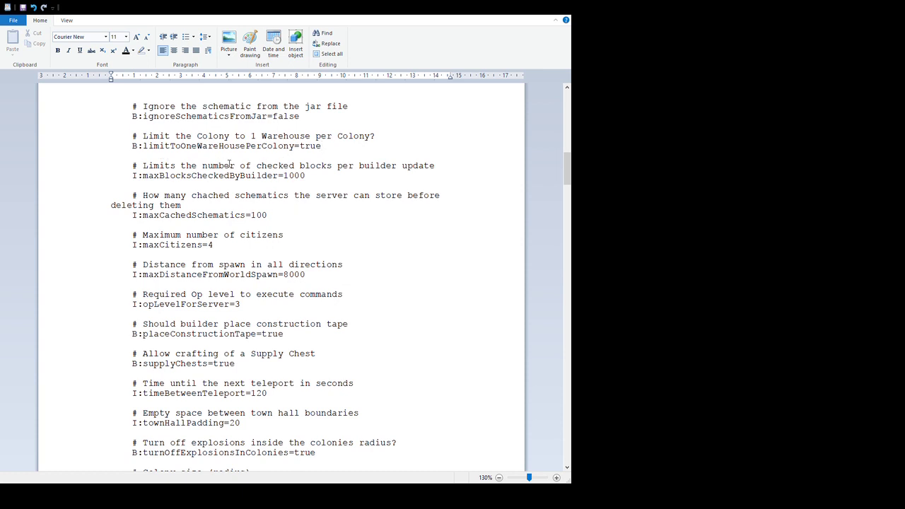
double_click(294, 176)
click(295, 194)
double_click(263, 215)
click(273, 216)
double_click(258, 219)
click(258, 216)
double_click(263, 217)
click(258, 219)
double_click(262, 215)
click(254, 218)
double_click(256, 218)
click(256, 218)
double_click(263, 215)
click(258, 221)
drag(277, 221, 174, 205)
click(171, 205)
drag(280, 220, 128, 195)
click(119, 195)
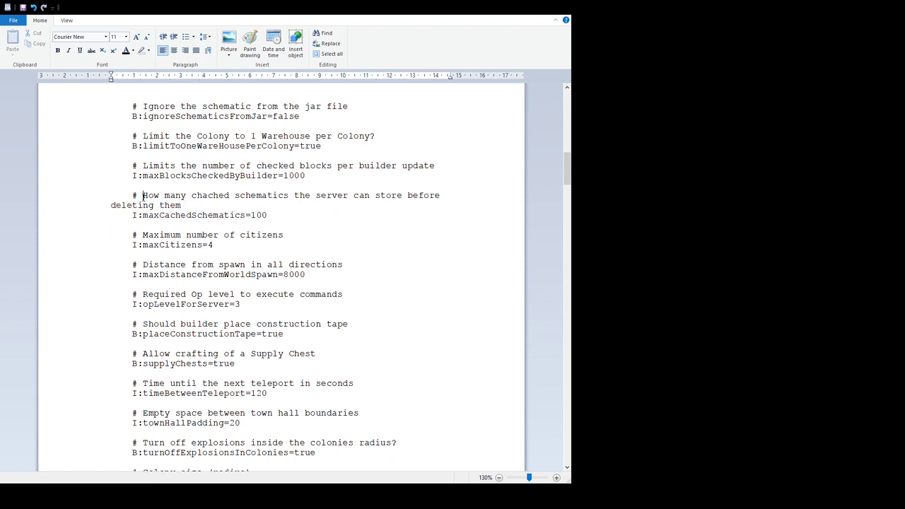
click(290, 216)
Step: Examine the maximum number of citizens setting
scroll(315, 263, down, 2)
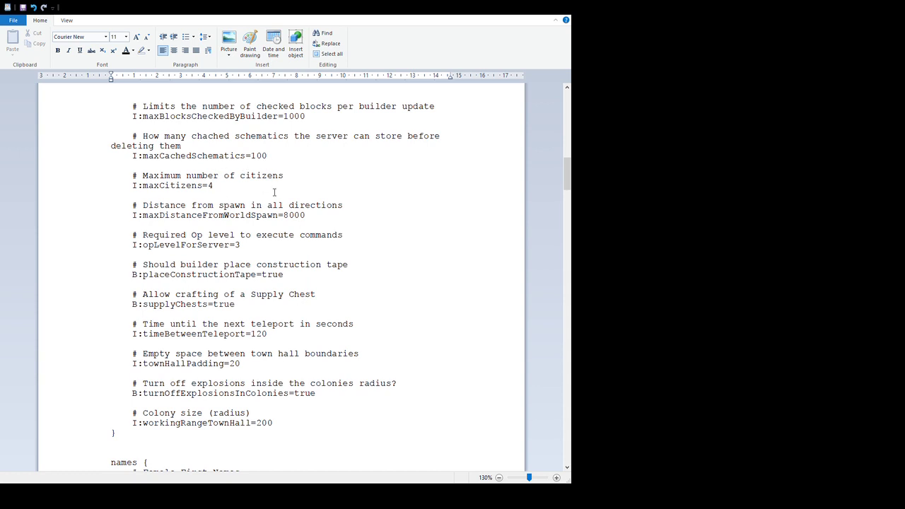
drag(287, 176, 208, 186)
click(209, 194)
click(210, 189)
drag(208, 186, 215, 186)
key(Right)
Step: Examine the maximum colony distance from the world spawn
double_click(305, 216)
click(303, 224)
double_click(306, 216)
click(287, 225)
drag(285, 218, 303, 215)
click(306, 217)
Step: Examine the required op level for commands and the builder's construction tape setting
scroll(297, 180, down, 2)
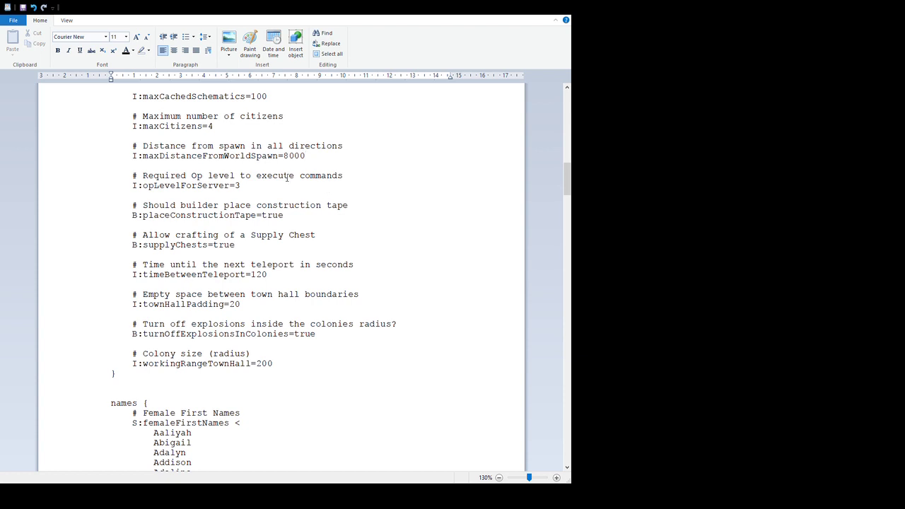
drag(198, 169, 264, 187)
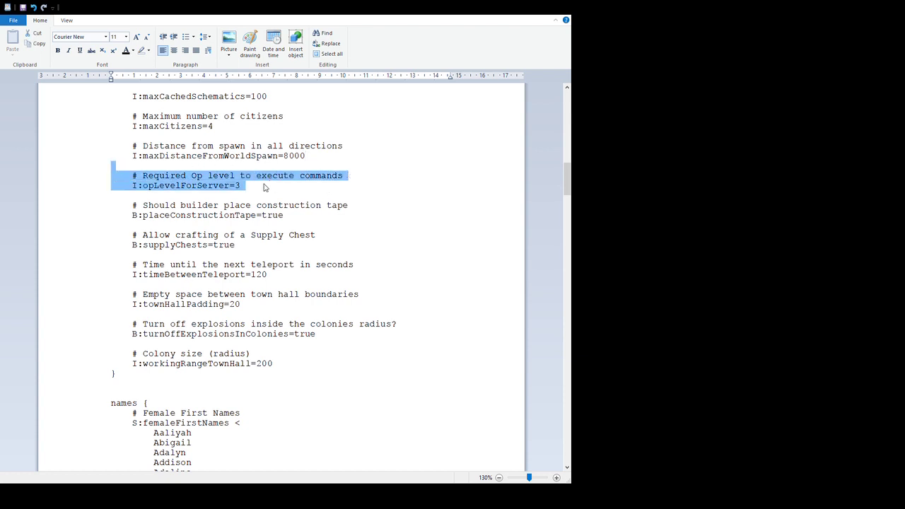
click(253, 189)
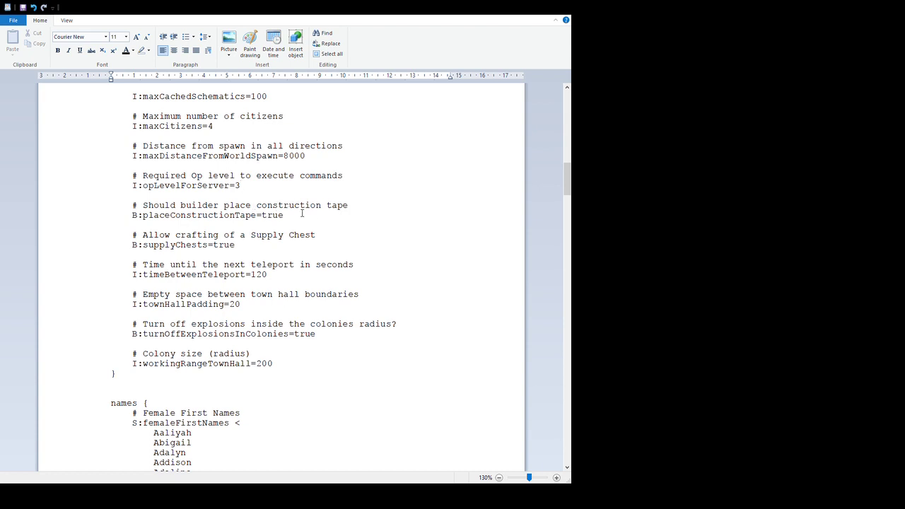
scroll(314, 204, down, 1)
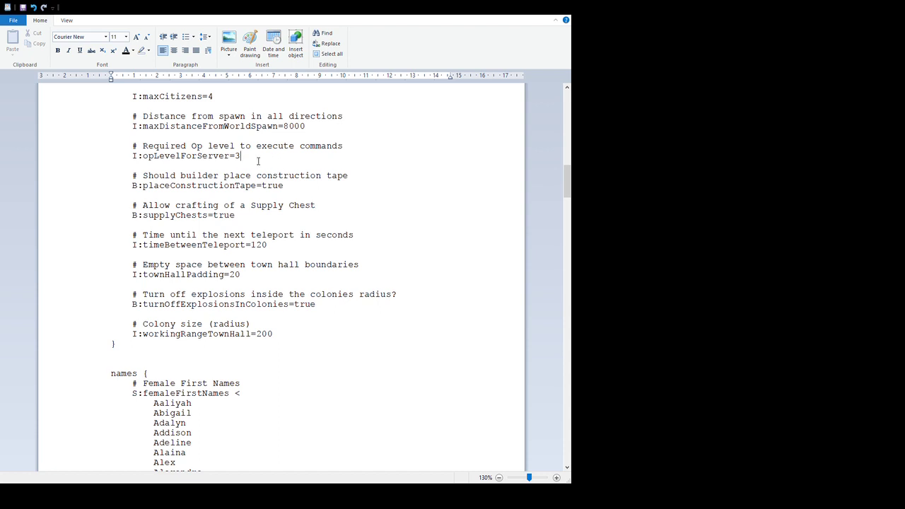
drag(258, 164, 286, 183)
click(286, 185)
key(ctrl+shift+Left)
click(277, 221)
scroll(281, 224, down, 2)
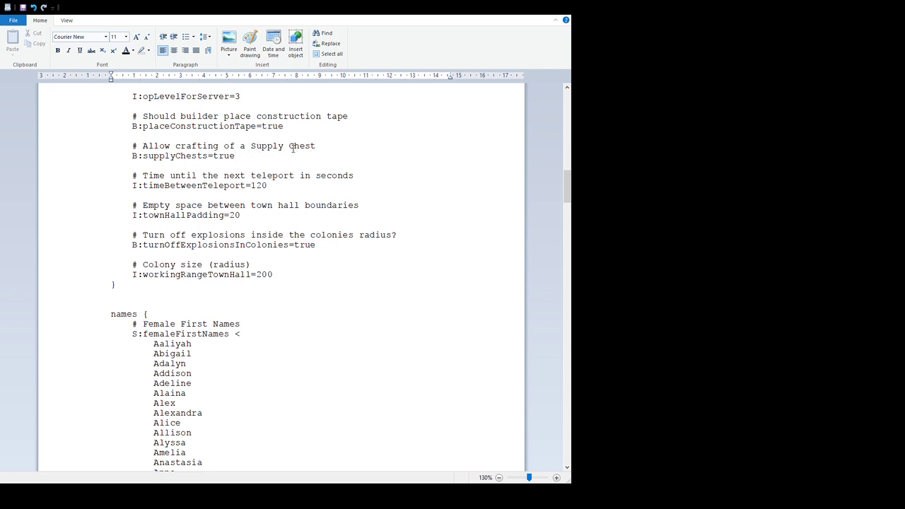
Step: Examine the setting that allows crafting of a Supply Chest
mouse_move(237, 157)
mouse_down()
mouse_move(111, 166)
mouse_move(238, 158)
mouse_up()
click(213, 159)
click(238, 159)
double_click(225, 156)
click(225, 156)
Step: Examine the setting for the time between teleports in seconds
scroll(222, 166, down, 1)
drag(279, 136, 293, 156)
click(292, 156)
double_click(264, 156)
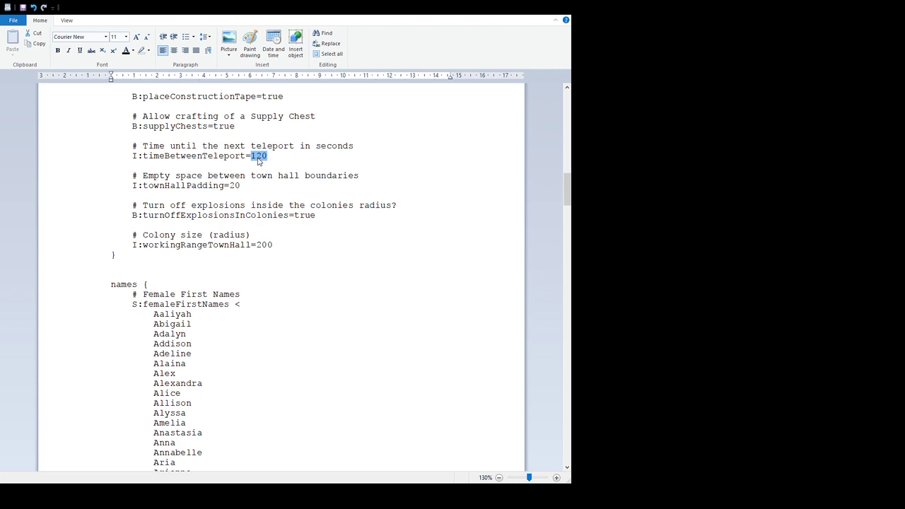
click(289, 161)
Step: Examine the town hall padding setting together with the colony size radius setting
click(304, 184)
scroll(261, 196, down, 2)
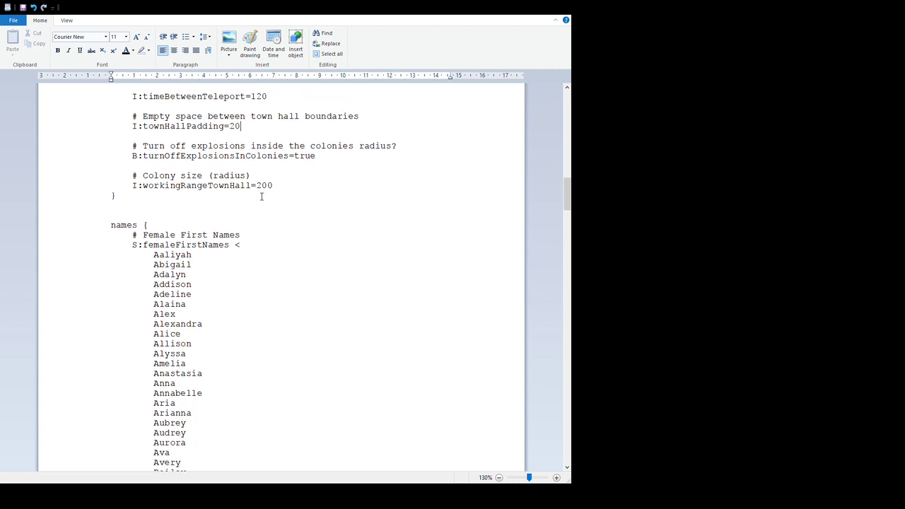
scroll(261, 197, up, 1)
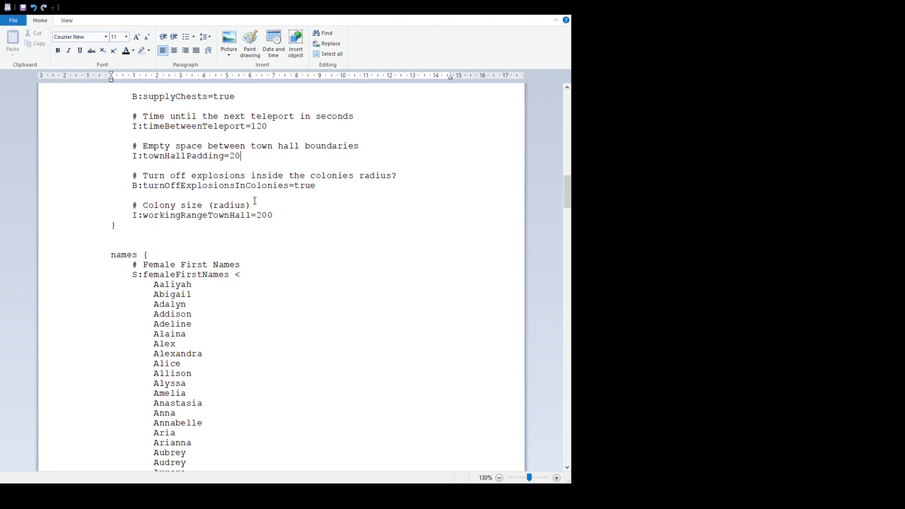
drag(273, 215, 133, 206)
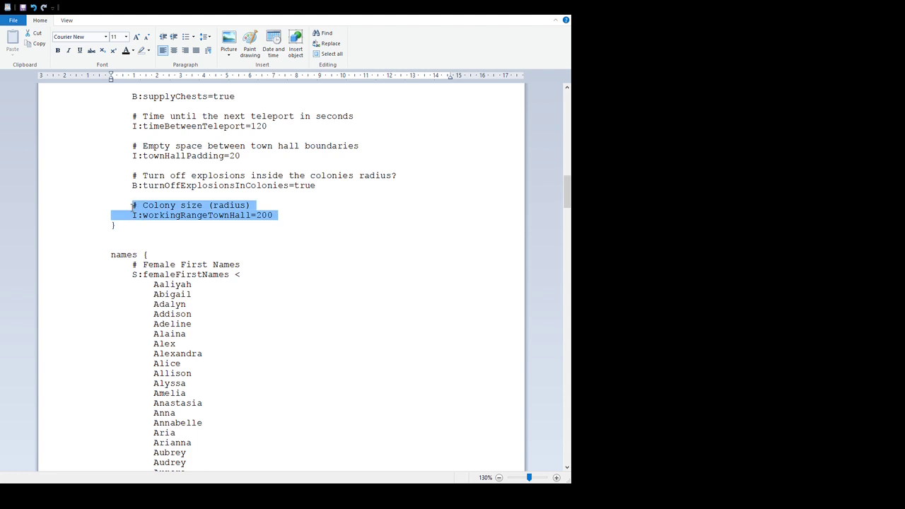
click(278, 221)
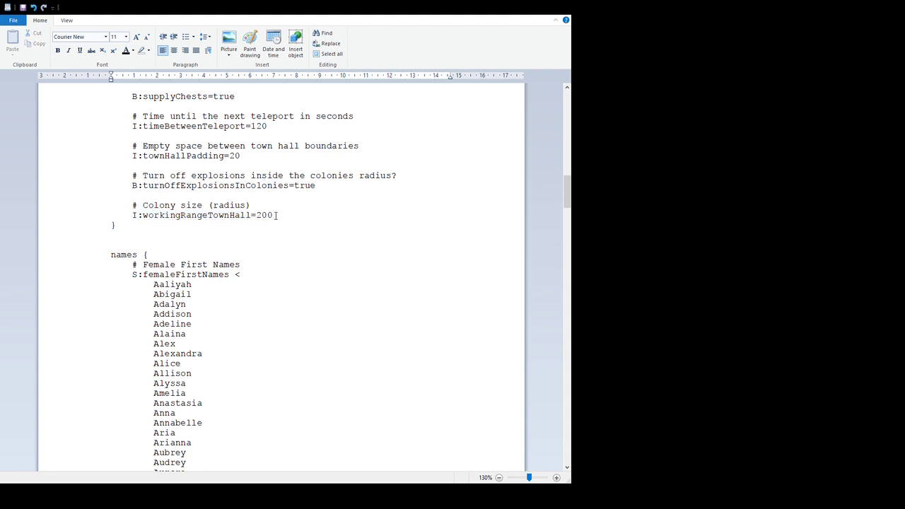
double_click(240, 157)
click(239, 162)
double_click(234, 155)
click(241, 174)
Step: Examine the setting that turns off explosions inside the colonies' radius
double_click(297, 190)
click(298, 201)
click(315, 186)
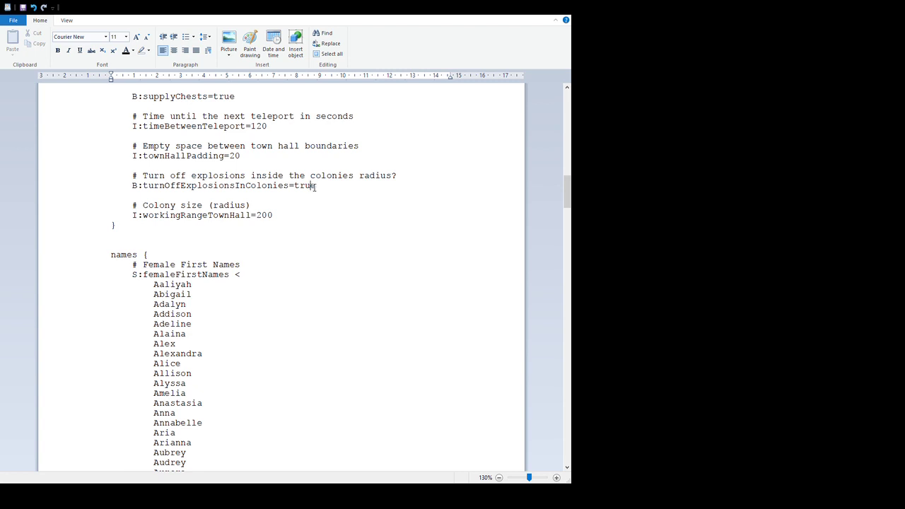
double_click(320, 186)
key(Left)
key(Right)
key(Right)
Step: Look through the names section with its female first names, last names and male first names lists
scroll(304, 204, down, 5)
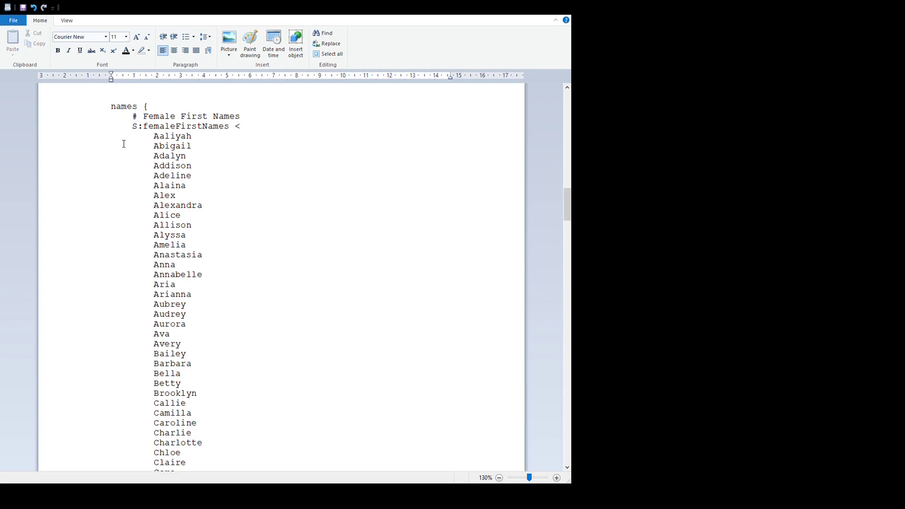
scroll(123, 143, down, 1)
scroll(182, 235, down, 4)
scroll(181, 235, down, 20)
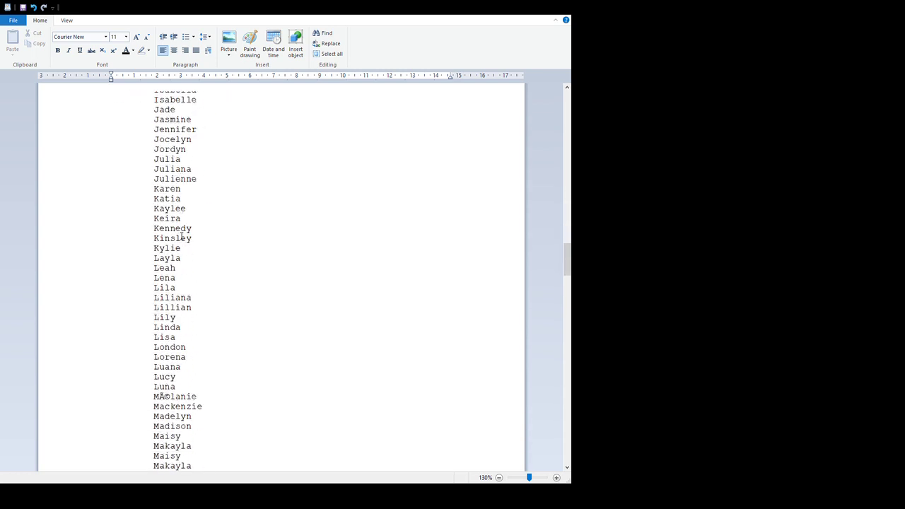
scroll(181, 239, down, 2)
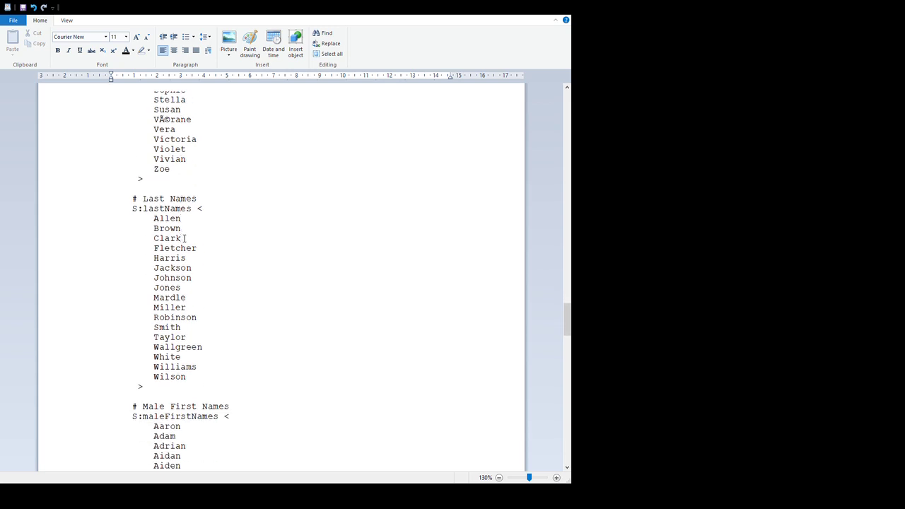
scroll(185, 238, down, 4)
scroll(185, 278, down, 14)
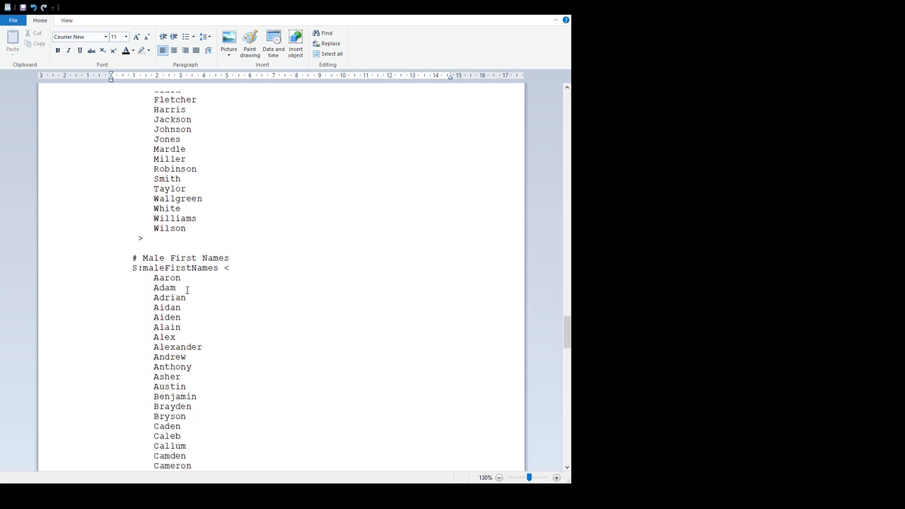
scroll(187, 262, down, 20)
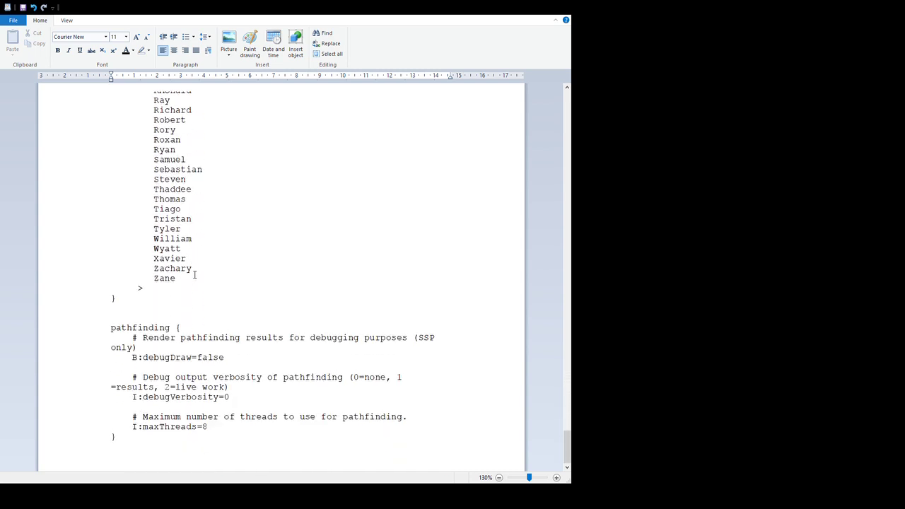
scroll(196, 276, up, 5)
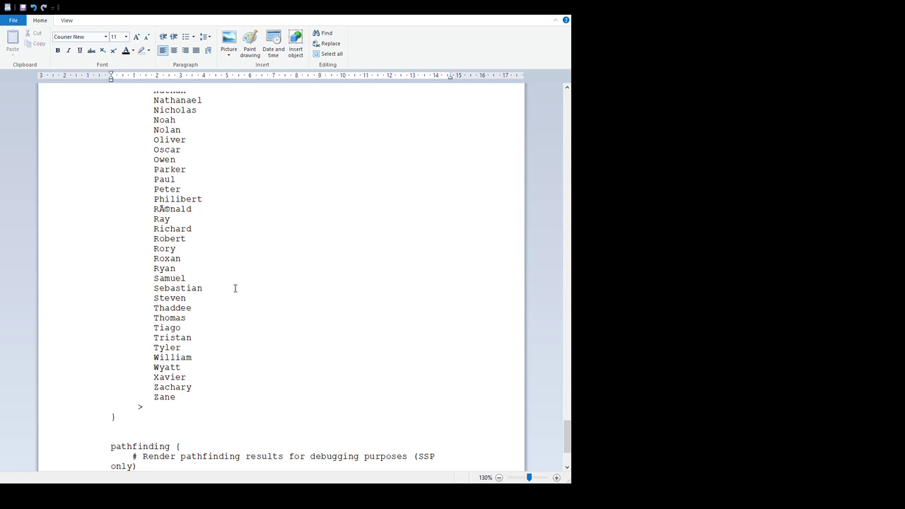
scroll(294, 257, up, 2)
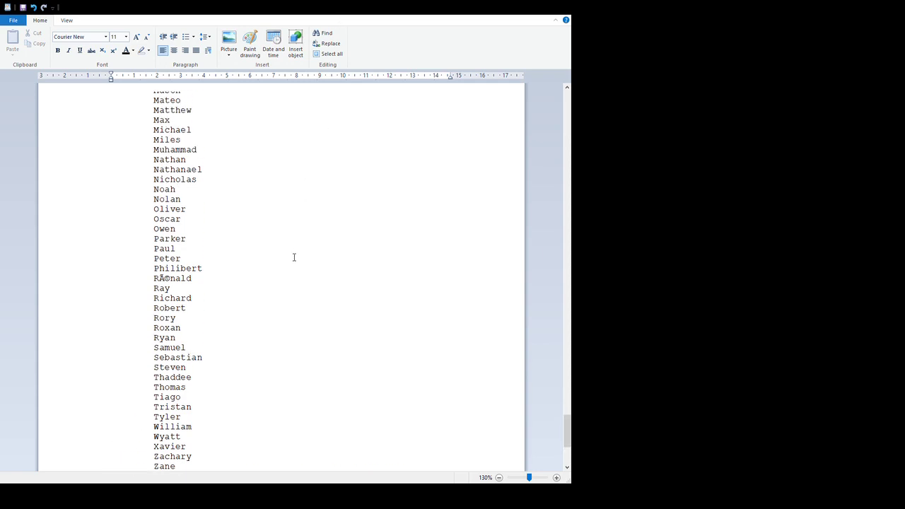
scroll(294, 257, up, 15)
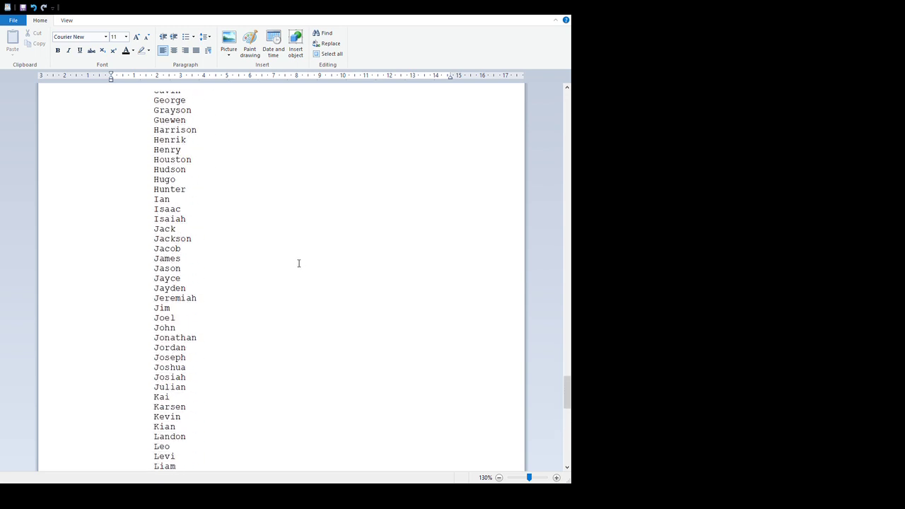
Step: Examine the debug output verbosity setting in the pathfinding section
scroll(299, 264, down, 20)
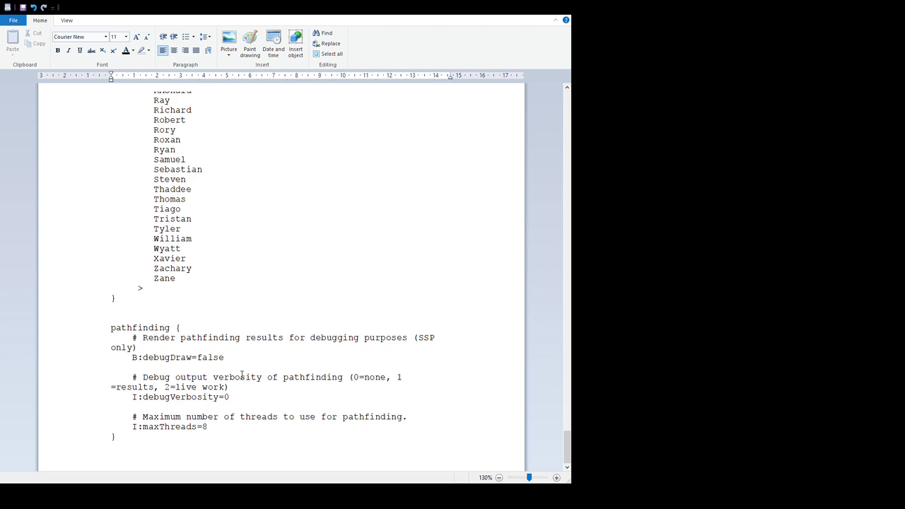
click(238, 392)
drag(230, 398, 144, 398)
key(Right)
Step: Examine the maximum number of threads setting for pathfinding
shift+click(228, 419)
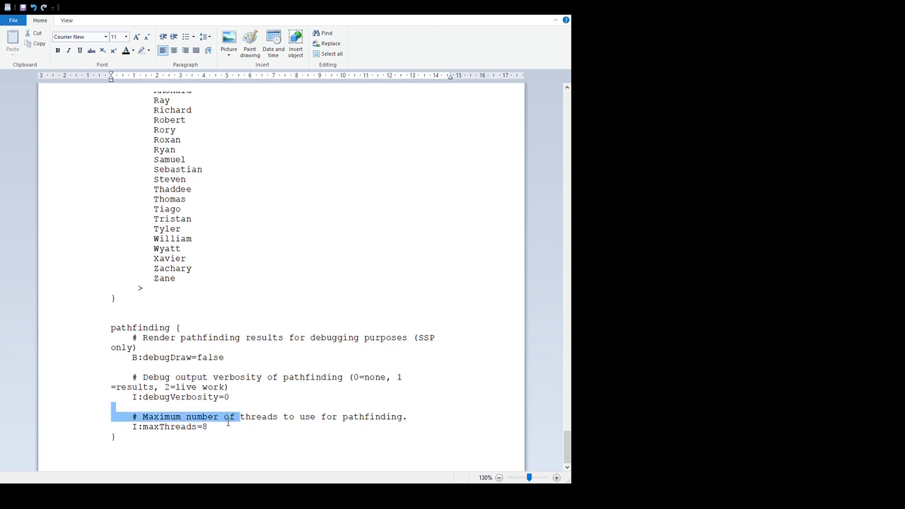
shift+click(229, 427)
click(244, 430)
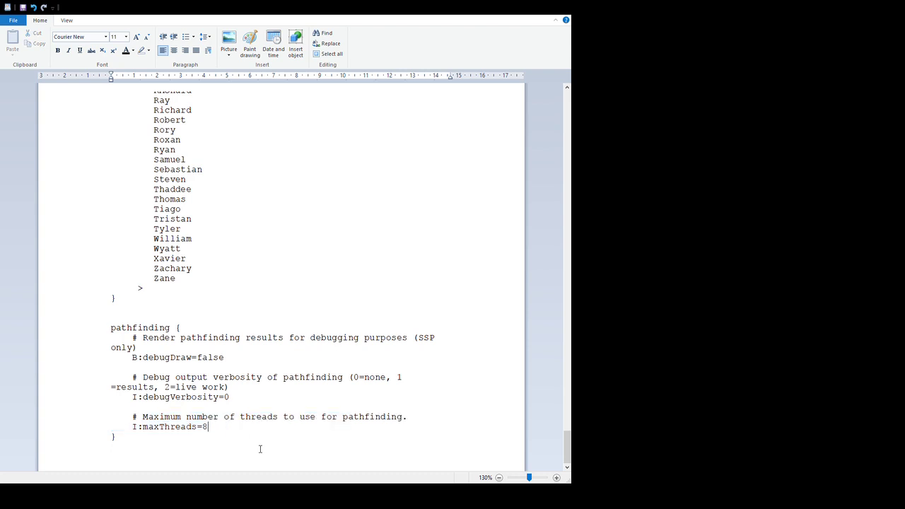
mouse_move(209, 427)
mouse_down()
mouse_move(143, 427)
mouse_move(132, 418)
mouse_move(209, 424)
mouse_up()
click(133, 418)
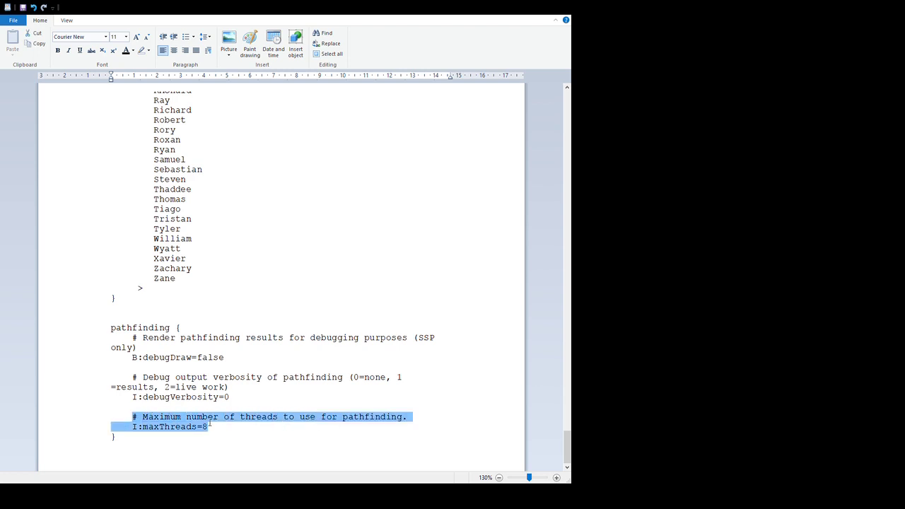
click(211, 427)
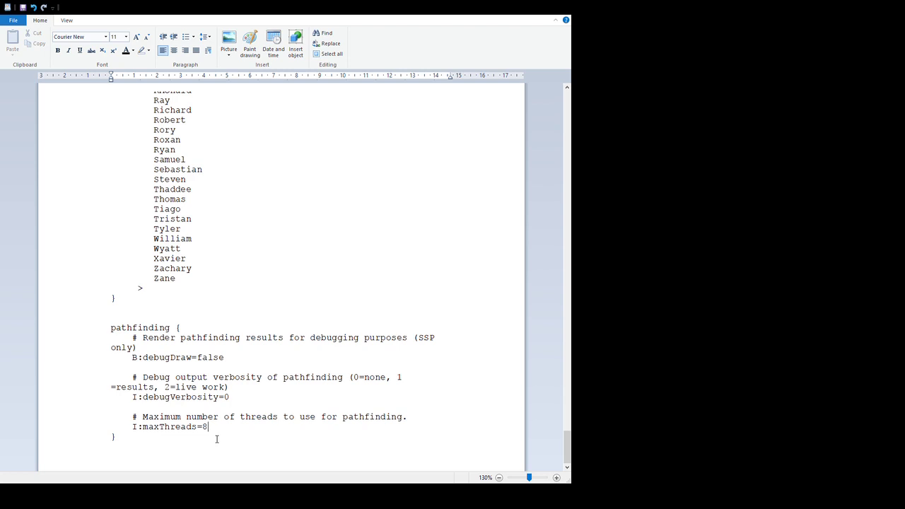
click(215, 431)
Step: Review the whole configuration file once more from the gameplay section onward, and return to its beginning
scroll(253, 217, up, 6)
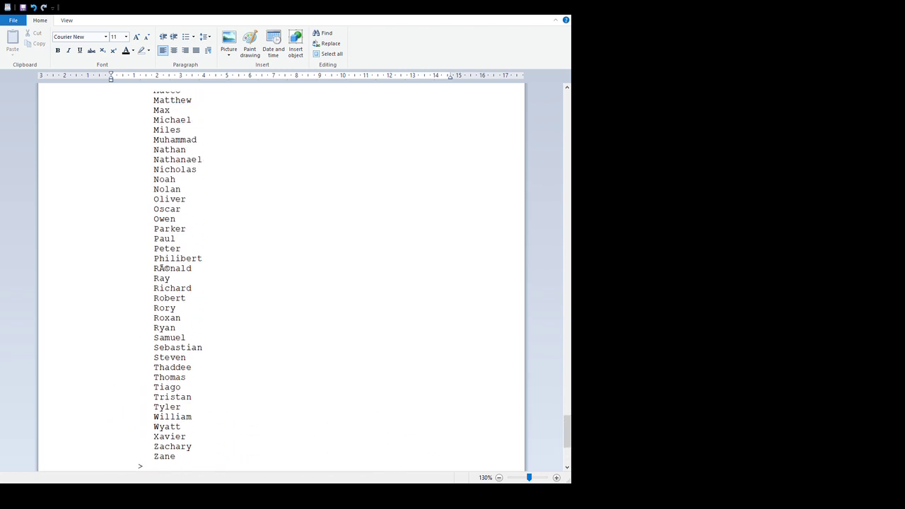
drag(566, 432, 567, 106)
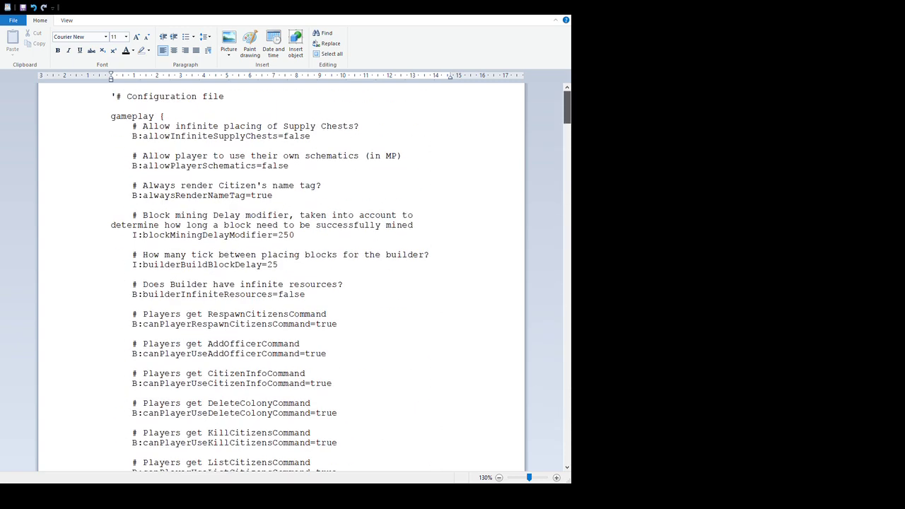
scroll(399, 315, down, 7)
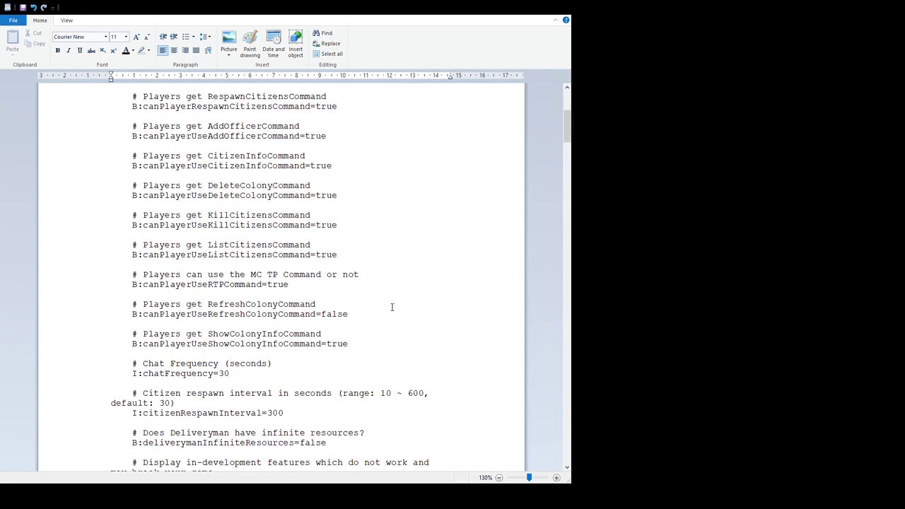
scroll(403, 304, down, 8)
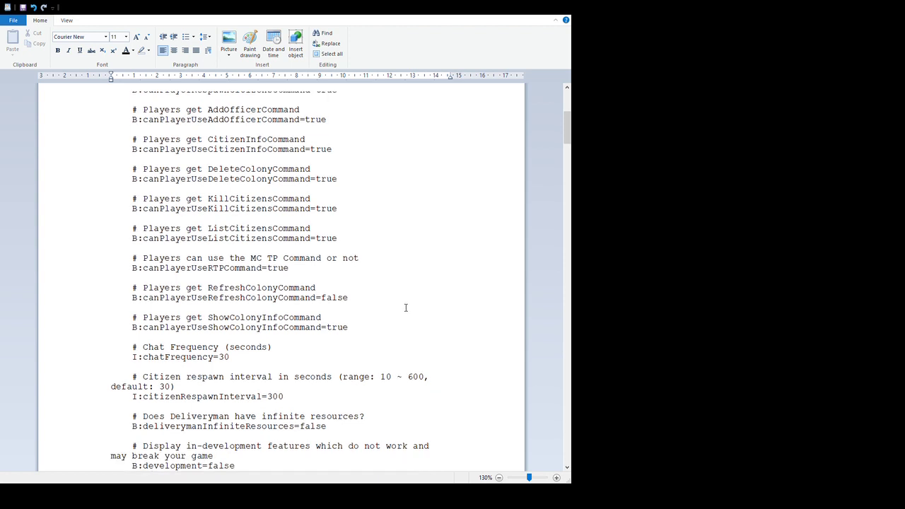
scroll(405, 302, down, 2)
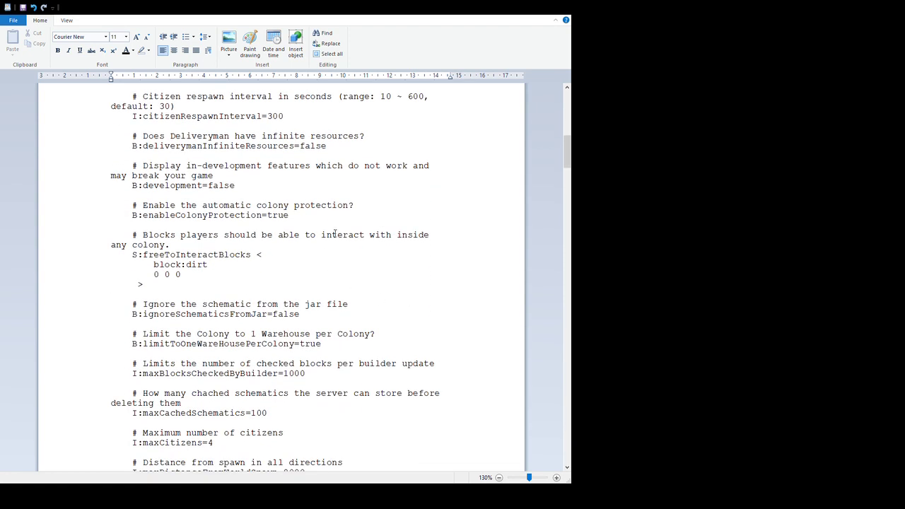
scroll(346, 283, down, 10)
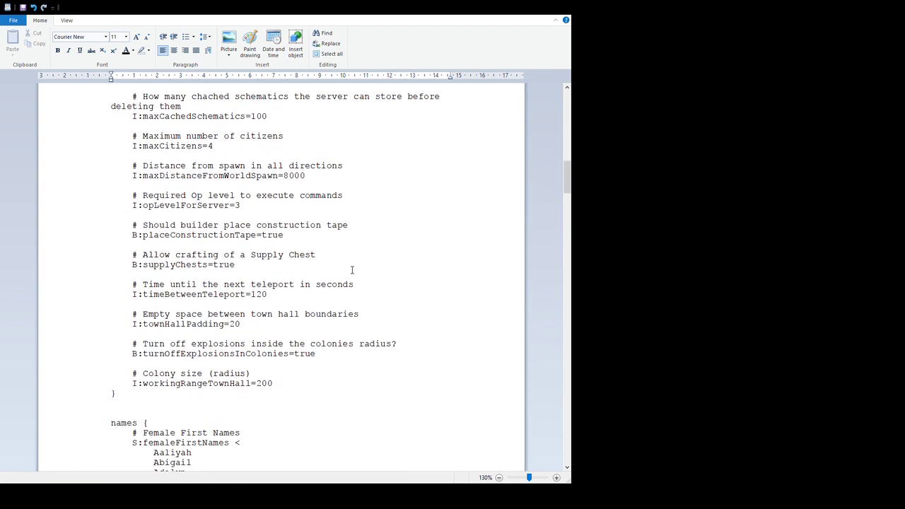
scroll(350, 271, down, 20)
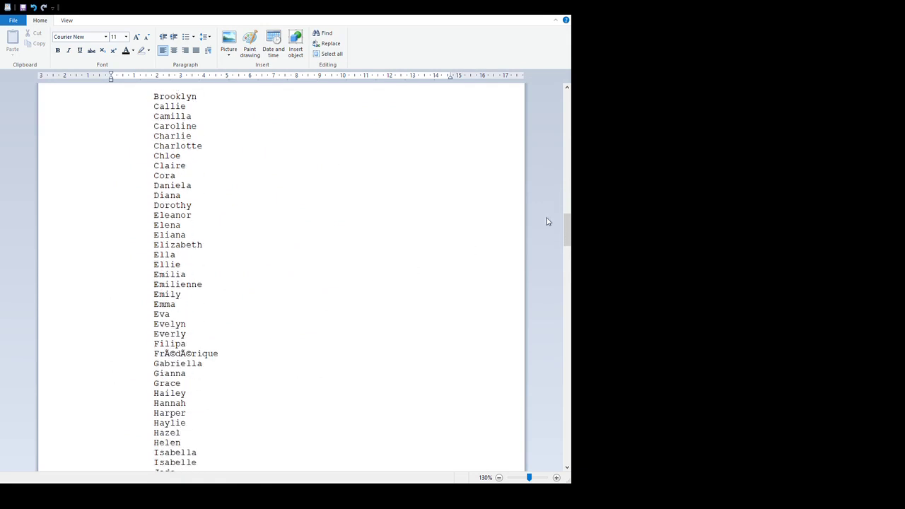
drag(569, 230, 556, 414)
scroll(555, 414, up, 20)
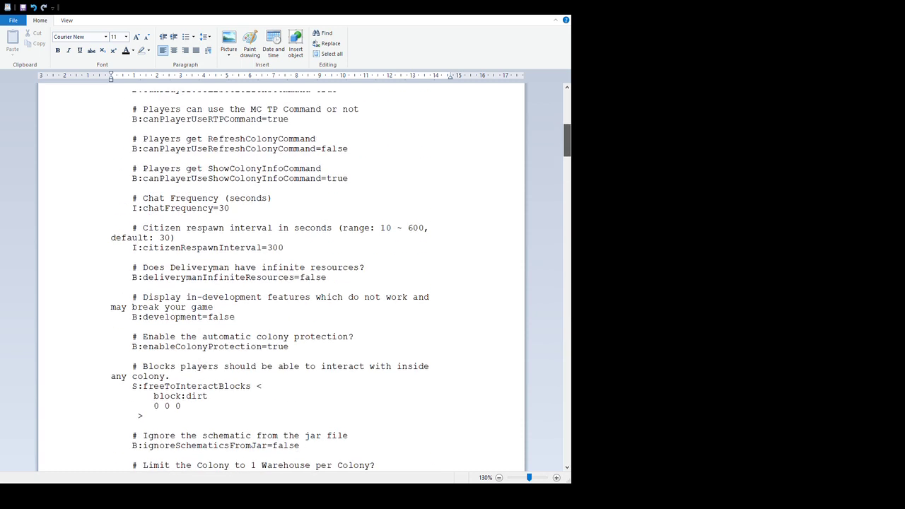
scroll(339, 281, up, 1)
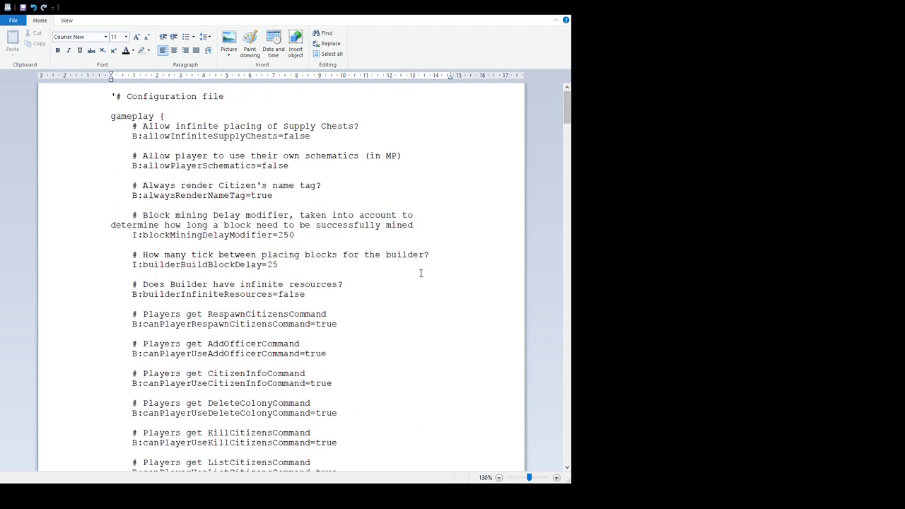